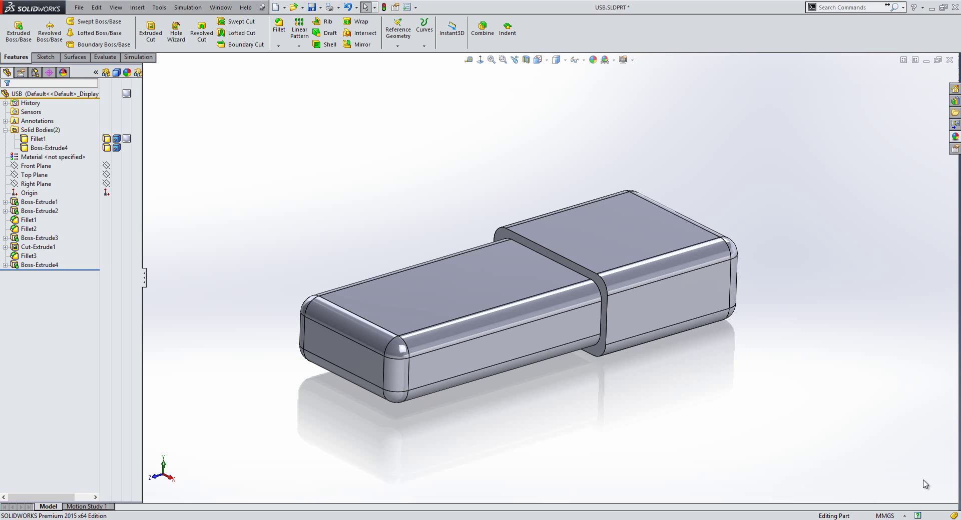
Select the Fillet1 cap body and make it transparent.
{"action": "right_click", "coordinate": [601, 250]}
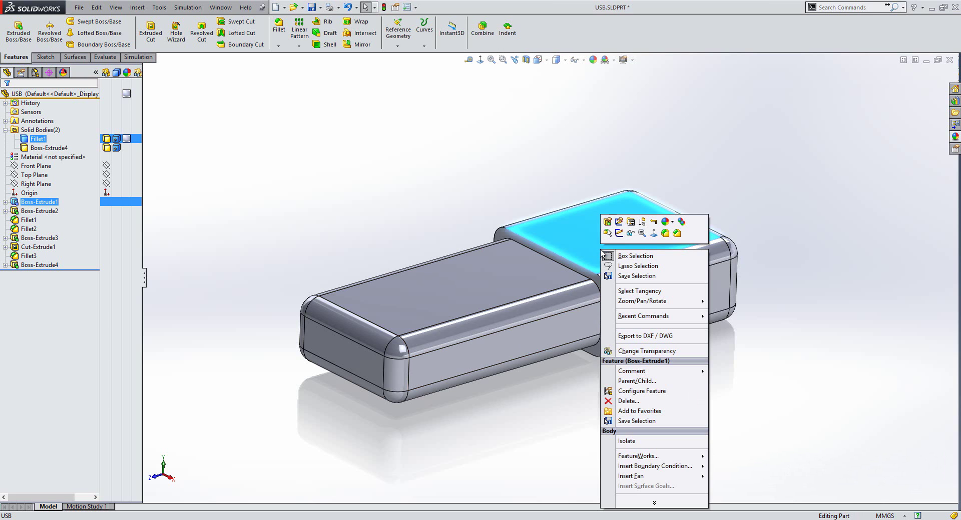
{"action": "left_click", "coordinate": [241, 213]}
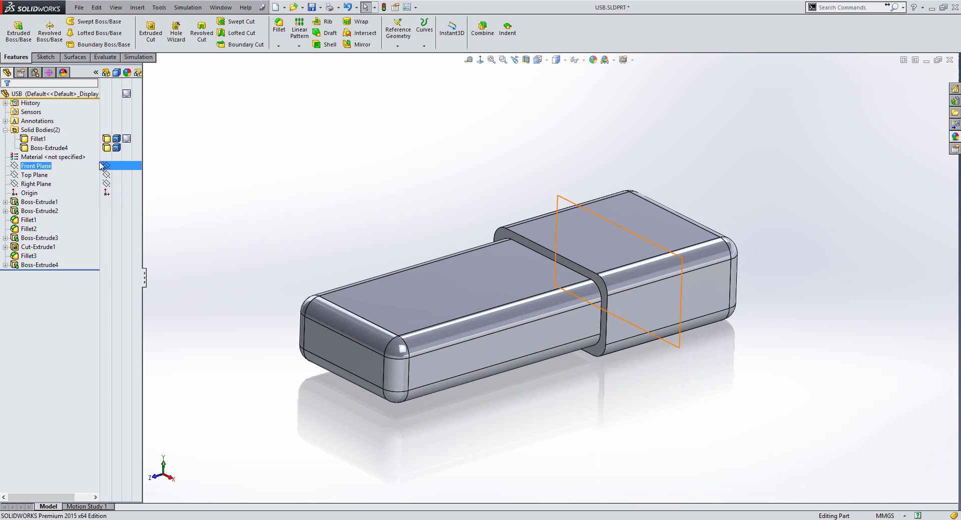
{"action": "left_click", "coordinate": [34, 148], "text": "ctrl"}
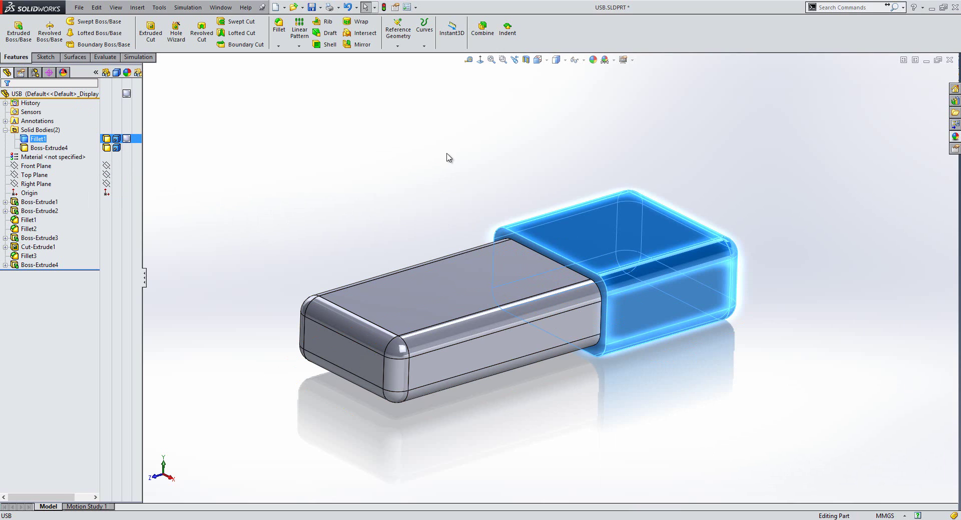
{"action": "left_click", "coordinate": [54, 147]}
{"action": "left_click", "coordinate": [405, 194]}
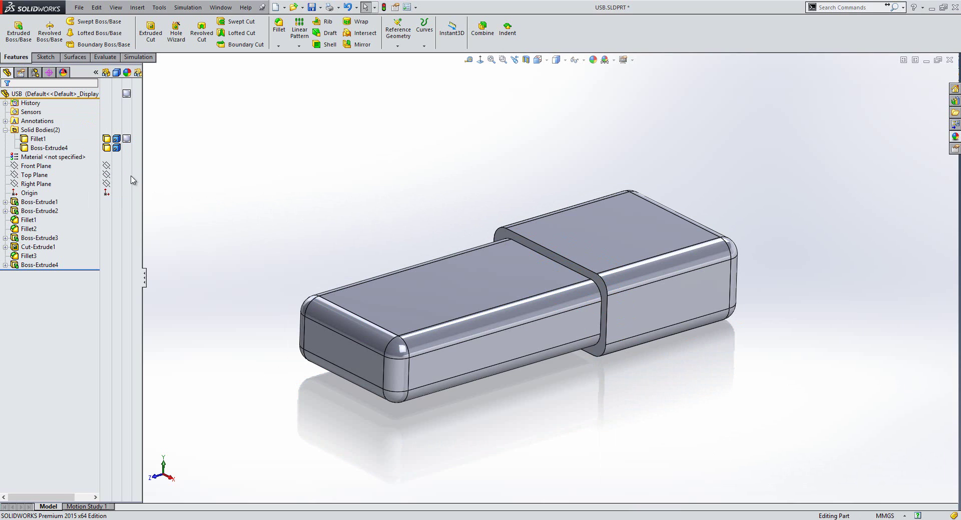
{"action": "left_click", "coordinate": [38, 139]}
{"action": "left_click", "coordinate": [136, 141]}
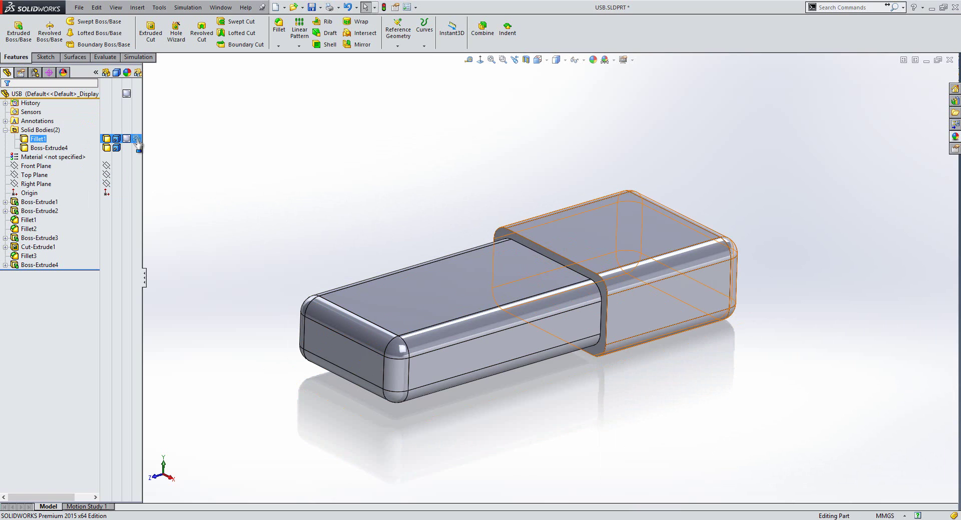
{"action": "left_click", "coordinate": [136, 141]}
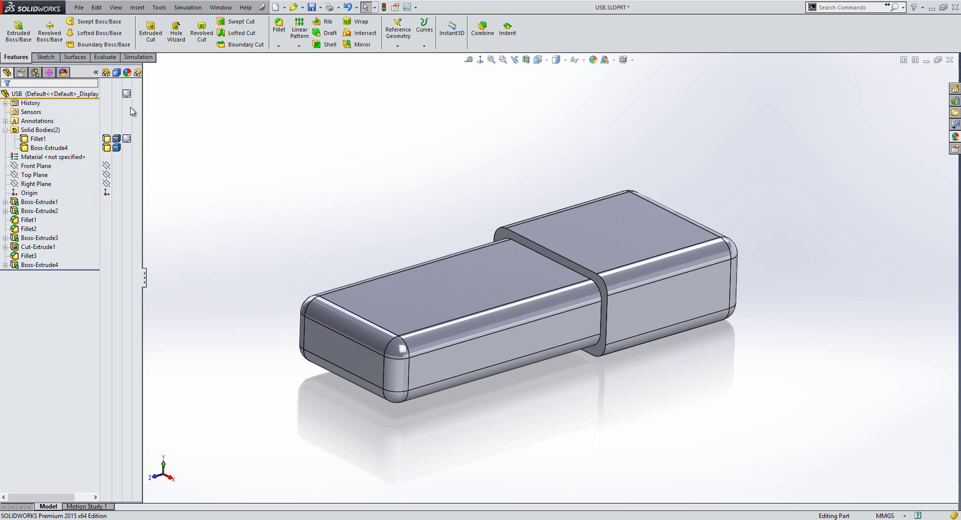
{"action": "left_click", "coordinate": [136, 142]}
Orbit and zoom around the model to examine the connector inside the transparent cap.
{"action": "mouse_move", "coordinate": [279, 209]}
{"action": "middle_mouse_down"}
{"action": "mouse_move", "coordinate": [536, 268]}
{"action": "mouse_move", "coordinate": [600, 304]}
{"action": "middle_mouse_up"}
{"action": "scroll", "coordinate": [600, 305], "scroll_direction": "down", "scroll_amount": 5}
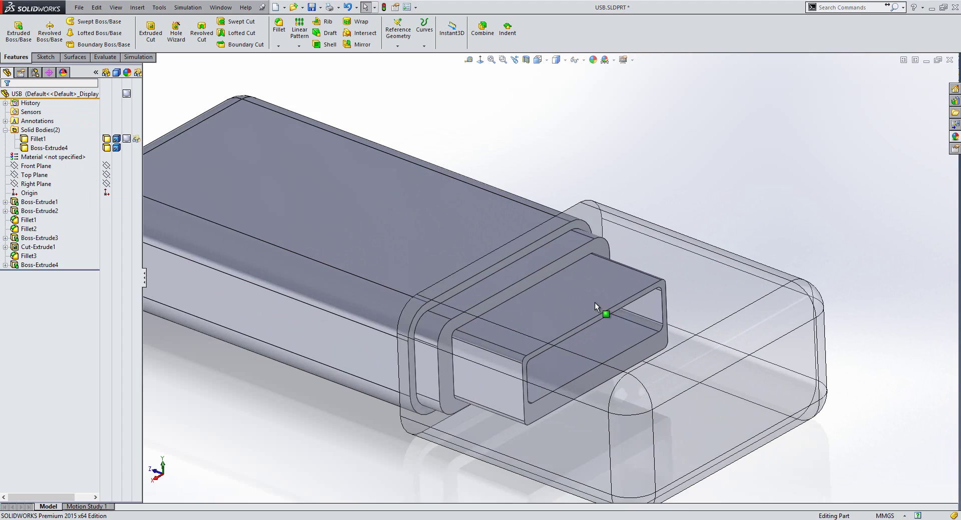
{"action": "scroll", "coordinate": [408, 311], "scroll_direction": "up", "scroll_amount": 3}
{"action": "middle_click_drag", "start_coordinate": [408, 311], "coordinate": [439, 303]}
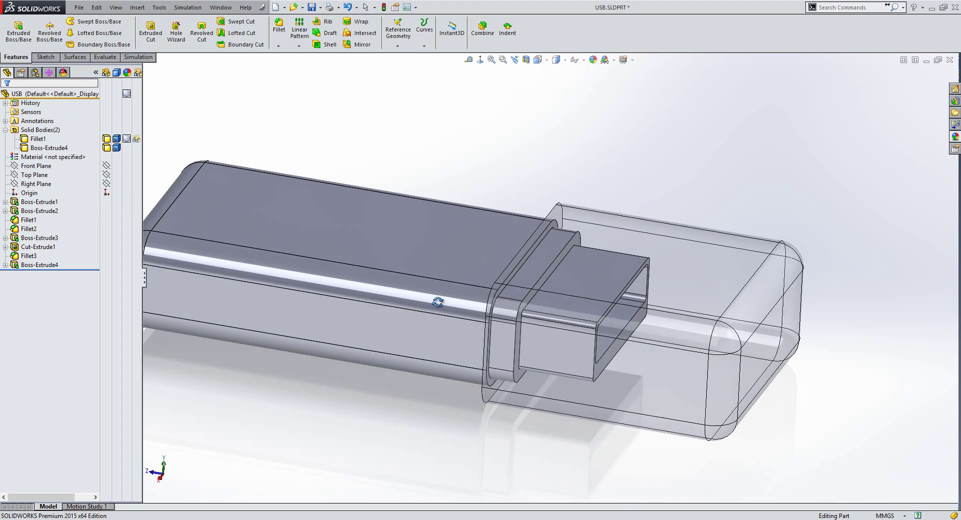
{"action": "scroll", "coordinate": [440, 303], "scroll_direction": "down", "scroll_amount": 2}
{"action": "scroll", "coordinate": [440, 302], "scroll_direction": "up", "scroll_amount": 3}
{"action": "middle_click_drag", "start_coordinate": [455, 235], "coordinate": [487, 305]}
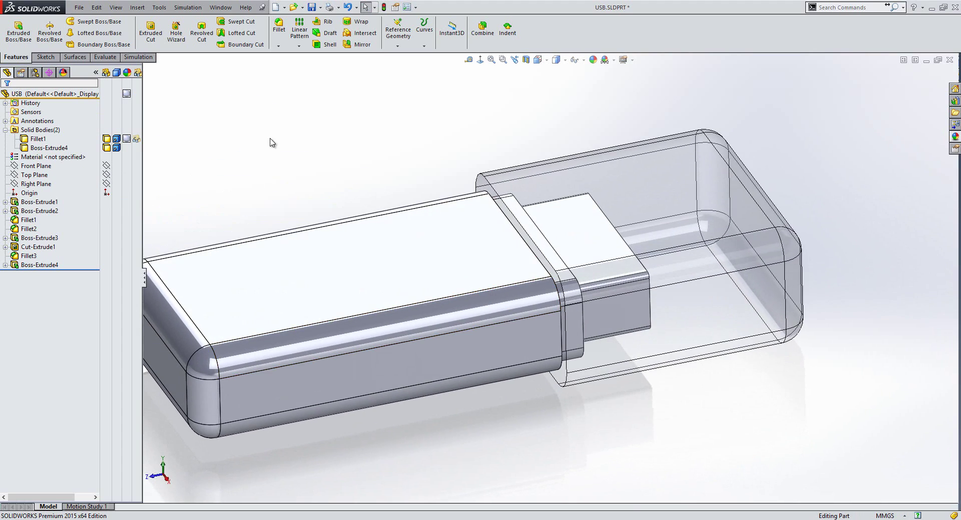
{"action": "scroll", "coordinate": [435, 208], "scroll_direction": "up", "scroll_amount": 2}
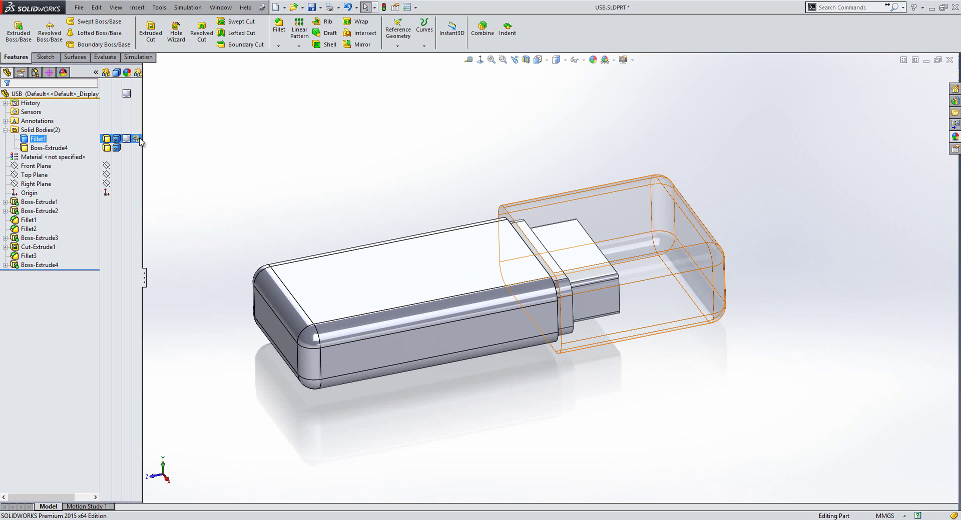
Turn the cap's transparency off and orbit to a close-up of the stick's front.
{"action": "left_click", "coordinate": [26, 139]}
{"action": "left_click", "coordinate": [202, 154]}
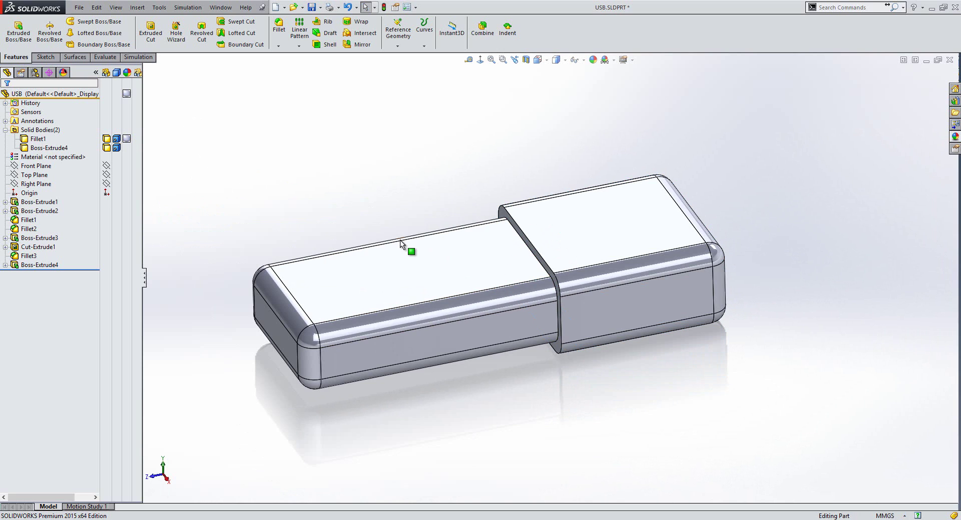
{"action": "left_click", "coordinate": [138, 148]}
{"action": "left_click", "coordinate": [461, 206]}
{"action": "mouse_move", "coordinate": [461, 206]}
{"action": "middle_mouse_down"}
{"action": "mouse_move", "coordinate": [468, 162]}
{"action": "mouse_move", "coordinate": [508, 201]}
{"action": "middle_mouse_up"}
{"action": "scroll", "coordinate": [563, 259], "scroll_direction": "down", "scroll_amount": 5}
{"action": "mouse_move", "coordinate": [625, 270]}
{"action": "middle_mouse_down"}
{"action": "mouse_move", "coordinate": [645, 203]}
{"action": "mouse_move", "coordinate": [533, 262]}
{"action": "middle_mouse_up"}
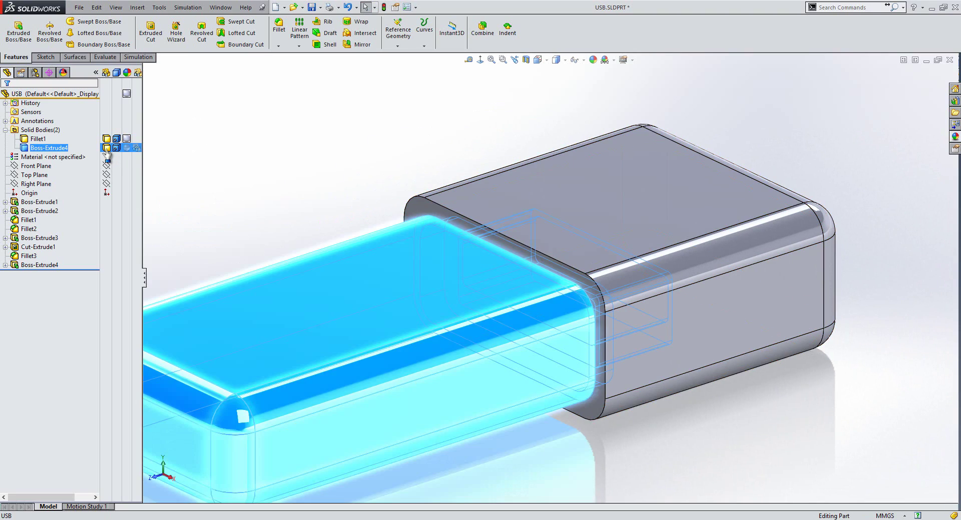
Hide the Boss-Extrude4 stick body to view the cap alone, then show it again.
{"action": "left_click", "coordinate": [107, 148]}
{"action": "scroll", "coordinate": [555, 285], "scroll_direction": "up", "scroll_amount": 3}
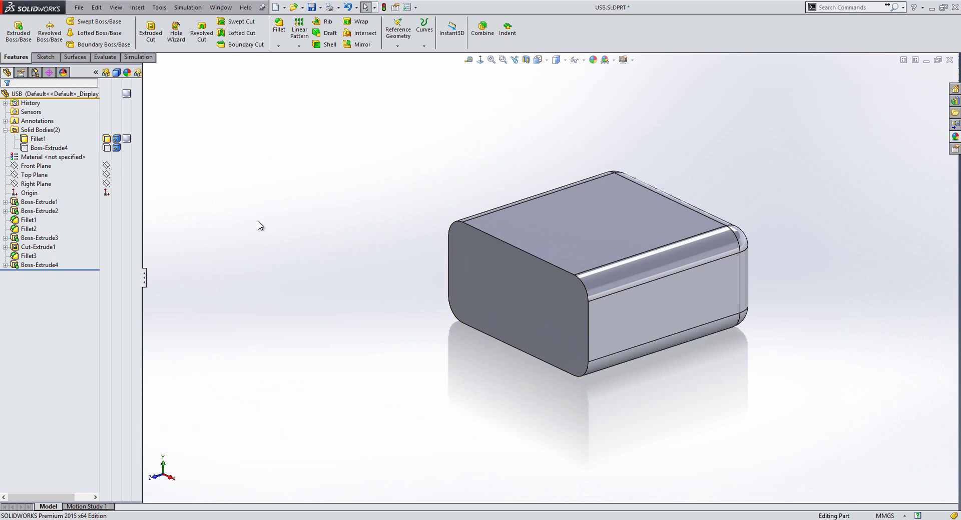
{"action": "left_click", "coordinate": [98, 156]}
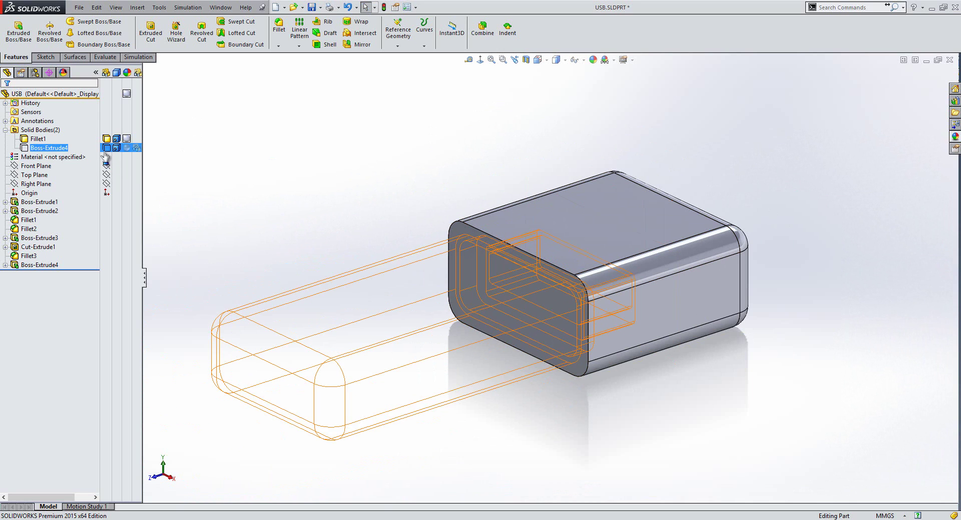
{"action": "left_click", "coordinate": [107, 148]}
{"action": "left_click", "coordinate": [214, 160]}
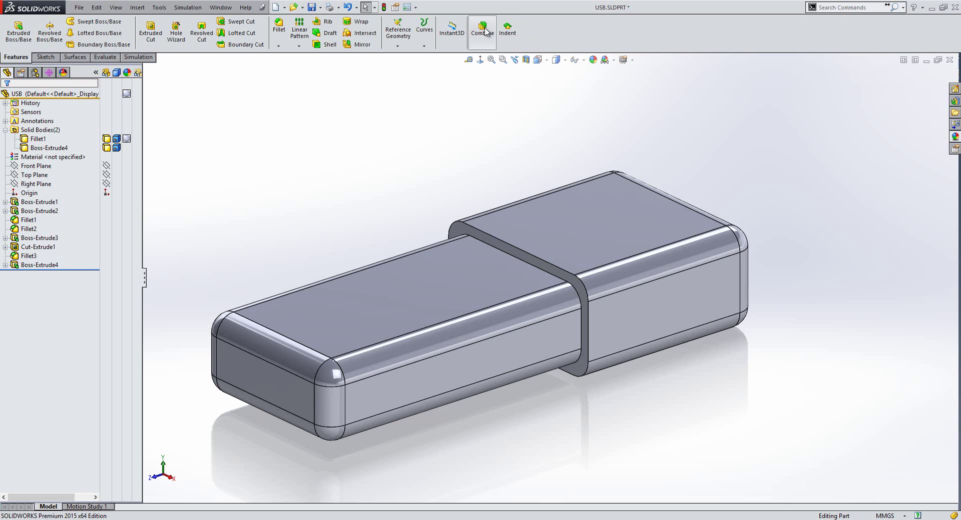
Look through the Tools menu, close it, and open the Insert menu instead.
{"action": "left_click", "coordinate": [159, 7]}
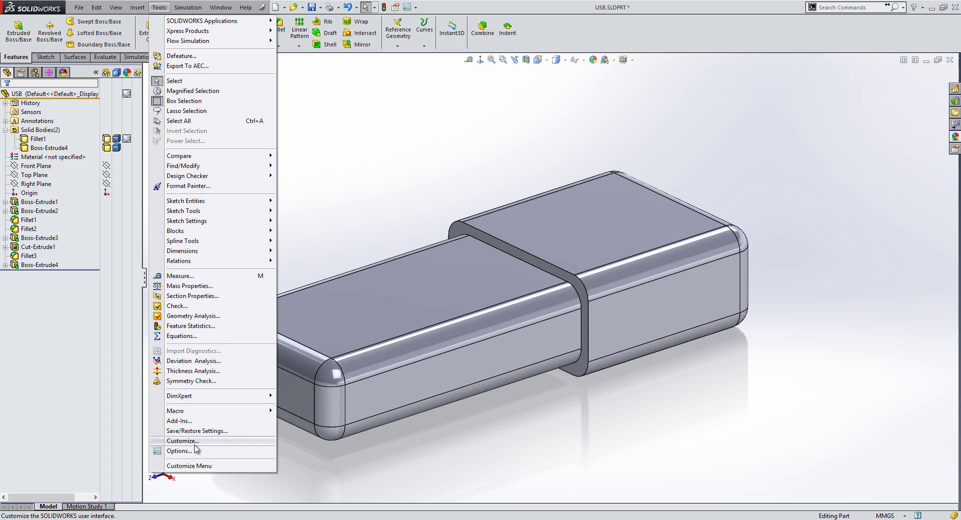
{"action": "left_click", "coordinate": [316, 113]}
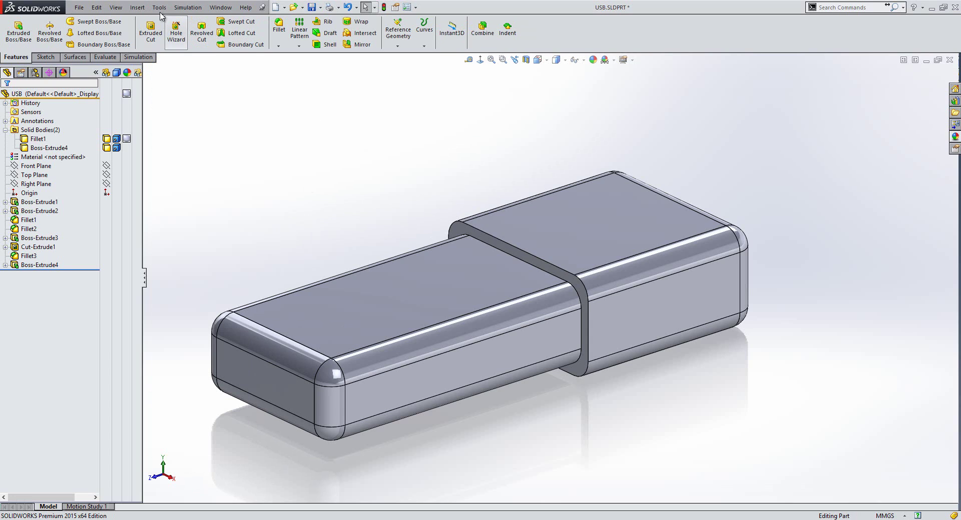
{"action": "left_click", "coordinate": [138, 8]}
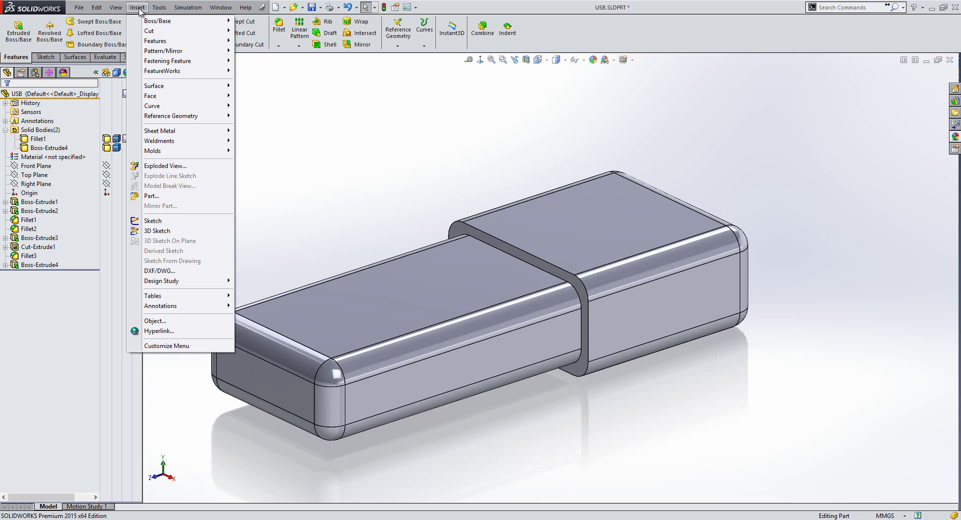
{"action": "mouse_move", "coordinate": [155, 41]}
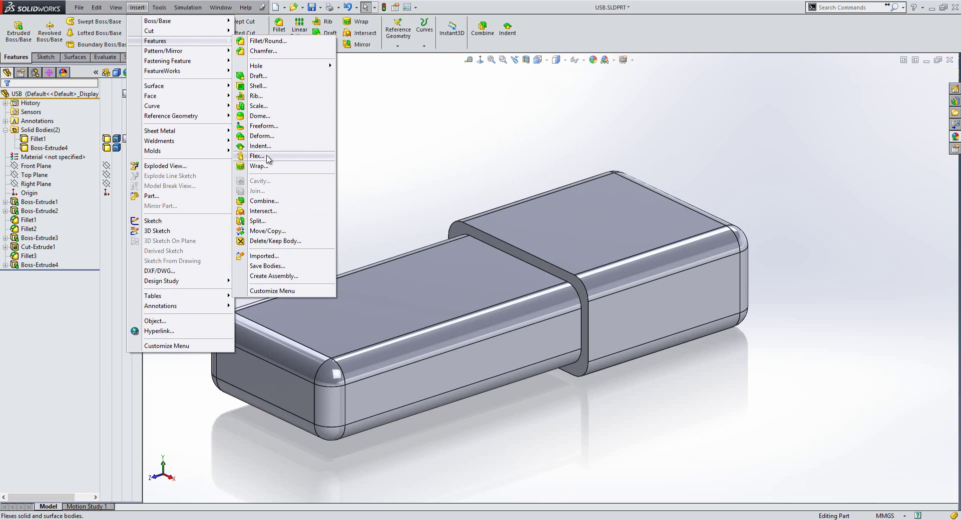
Choose Insert > Features > Combine to open the Combine PropertyManager.
{"action": "left_click", "coordinate": [264, 201]}
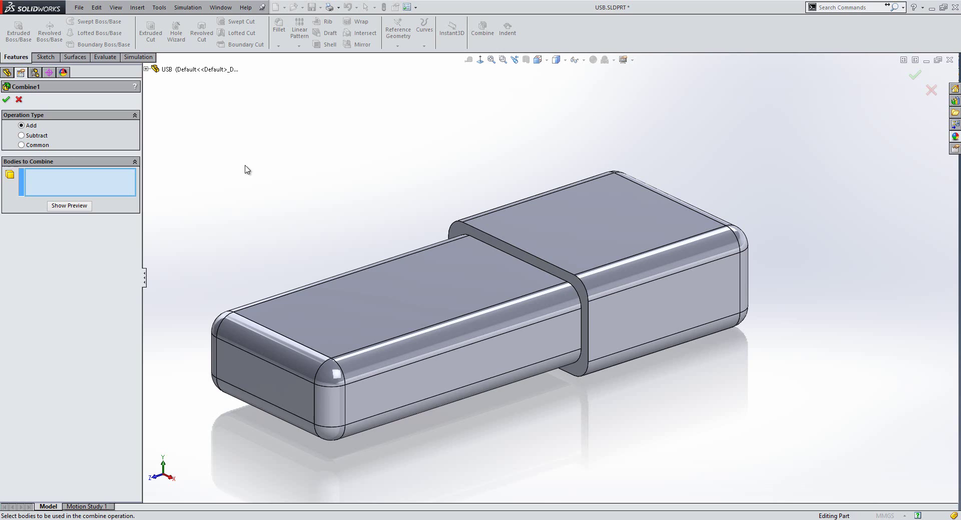
Add the Boss-Extrude4 stick and Fillet1 cap bodies into one Combine1 body.
{"action": "left_click", "coordinate": [429, 291]}
{"action": "left_click", "coordinate": [610, 221]}
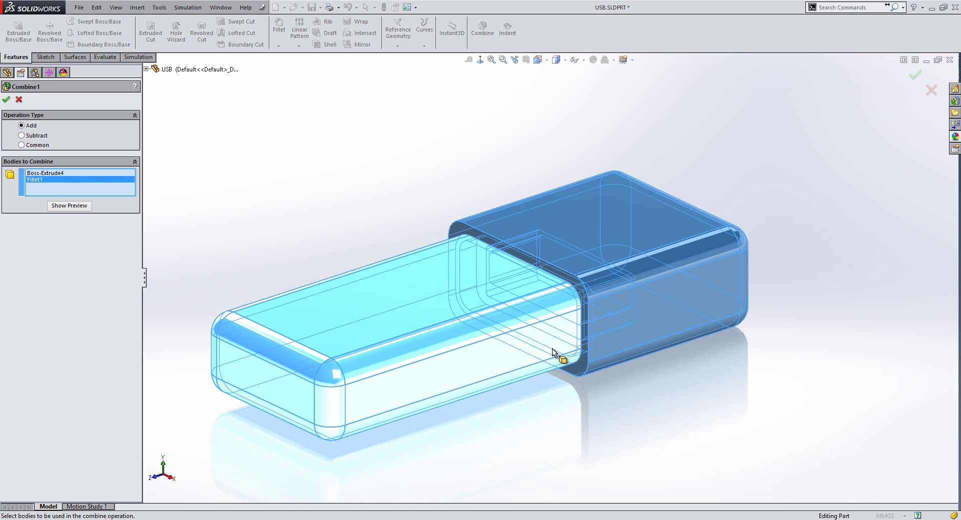
{"action": "left_click", "coordinate": [7, 99]}
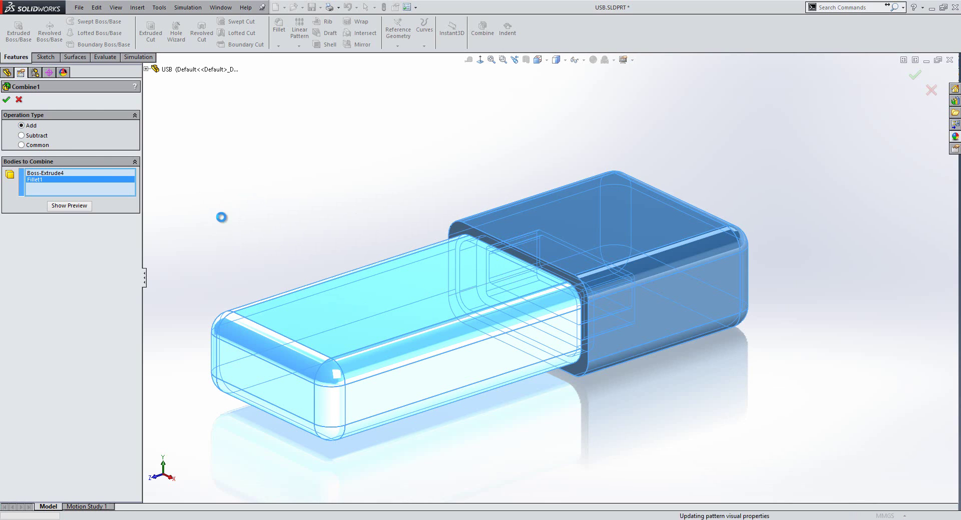
{"action": "left_click", "coordinate": [331, 202]}
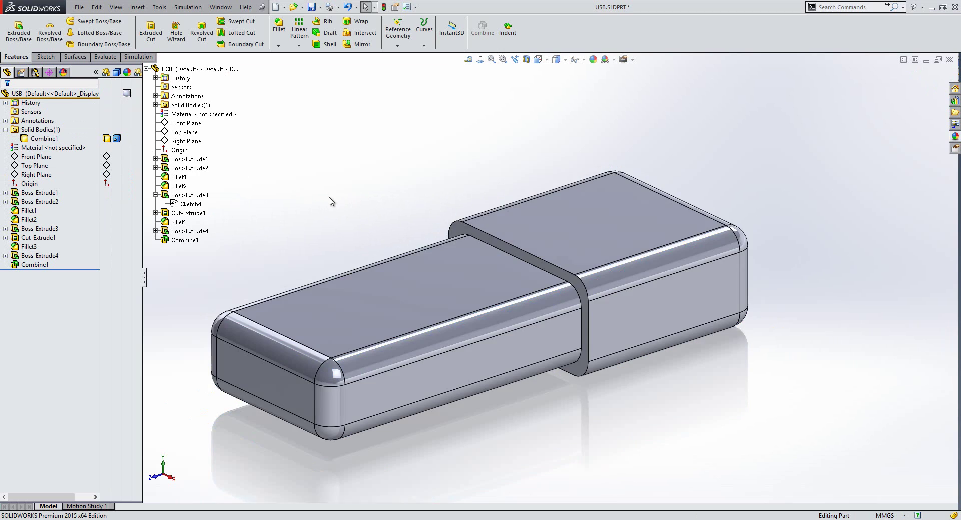
{"action": "mouse_move", "coordinate": [330, 201]}
{"action": "middle_mouse_down"}
{"action": "mouse_move", "coordinate": [420, 201]}
{"action": "mouse_move", "coordinate": [521, 251]}
{"action": "middle_mouse_up"}
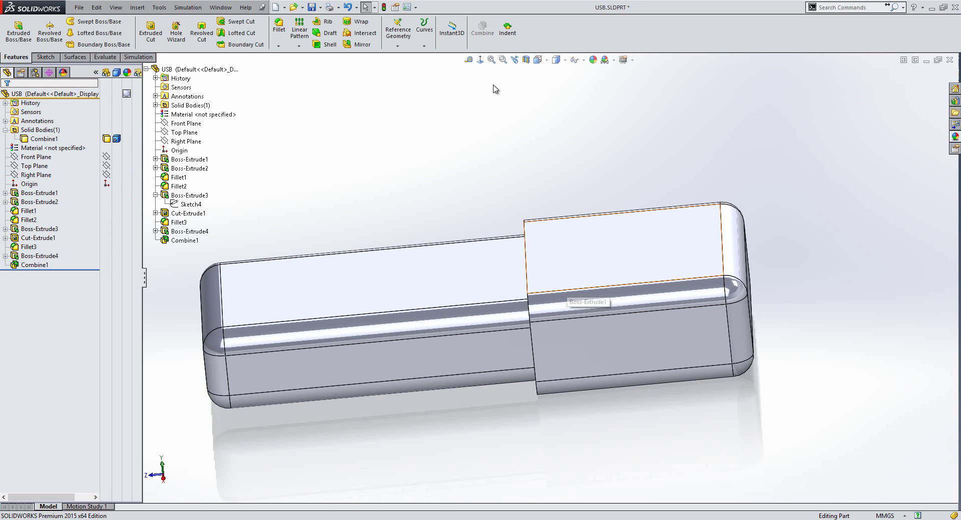
Section the part along the Top Plane offset 26.00mm and view the cut from above.
{"action": "left_click", "coordinate": [525, 59]}
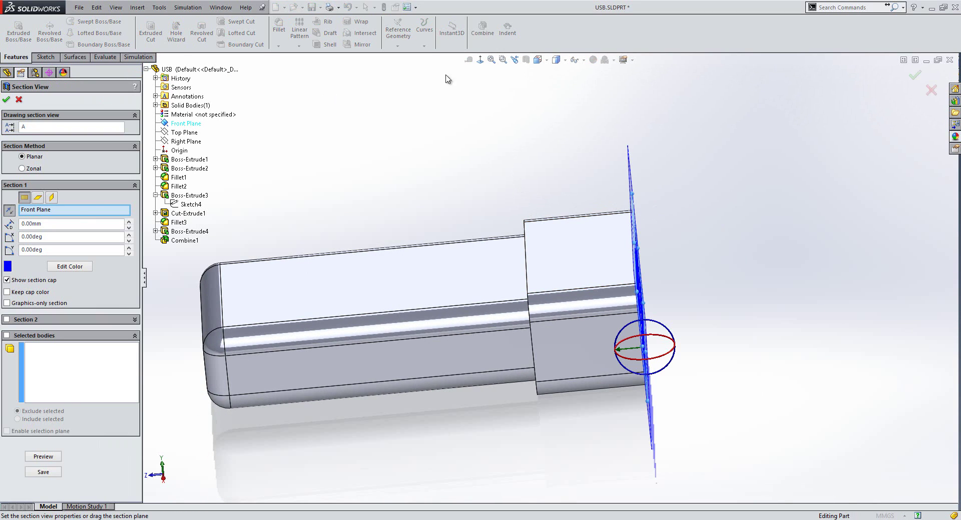
{"action": "left_click", "coordinate": [38, 197]}
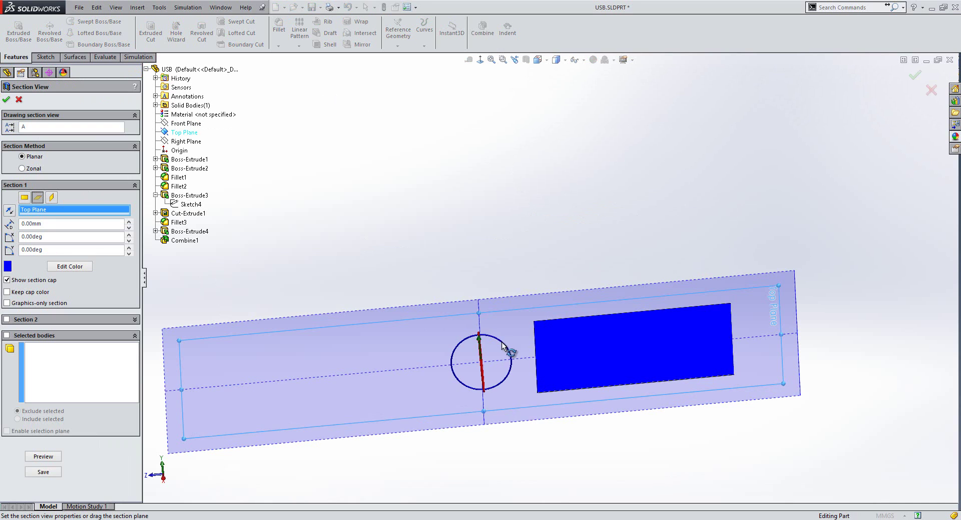
{"action": "mouse_move", "coordinate": [511, 349]}
{"action": "middle_mouse_down"}
{"action": "mouse_move", "coordinate": [407, 298]}
{"action": "mouse_move", "coordinate": [458, 350]}
{"action": "middle_mouse_up"}
{"action": "left_click_drag", "start_coordinate": [489, 348], "coordinate": [450, 187]}
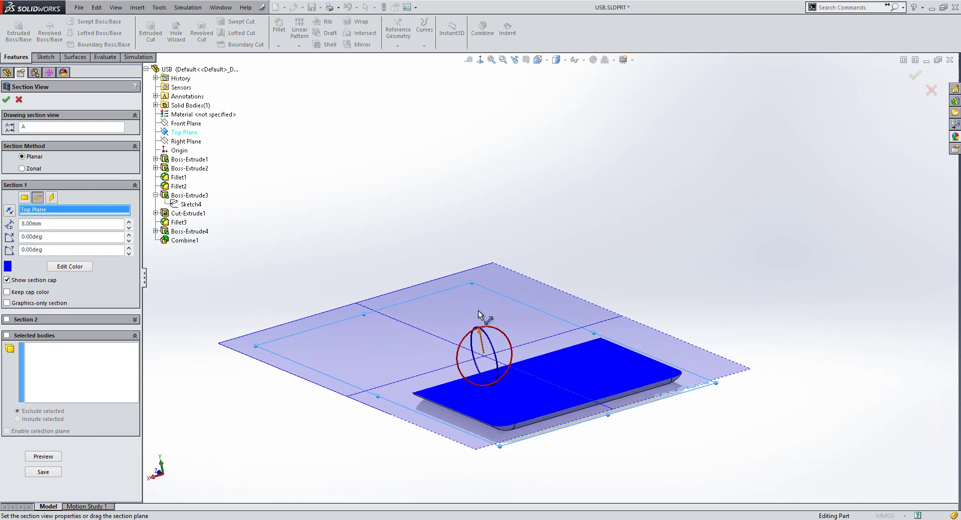
{"action": "left_click", "coordinate": [6, 99]}
{"action": "middle_click_drag", "start_coordinate": [466, 275], "coordinate": [482, 331]}
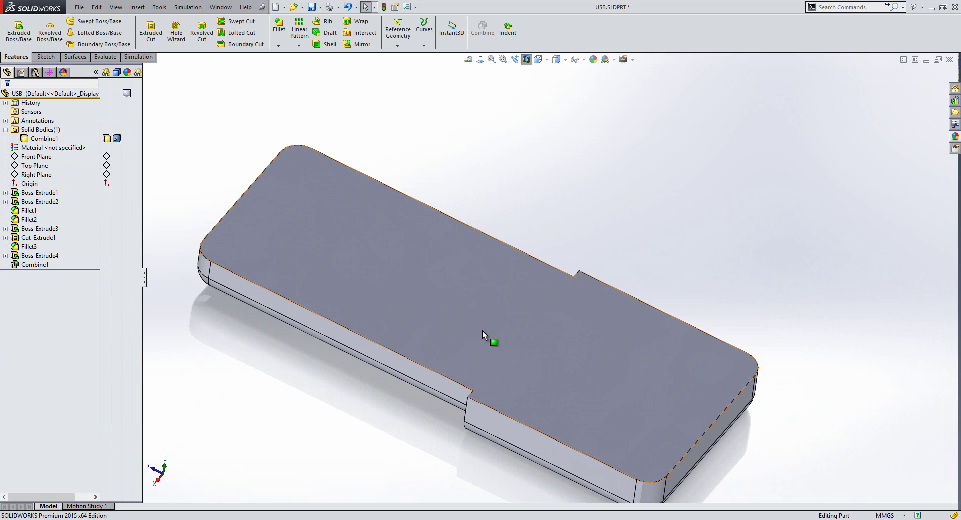
Reopen Combine1 and confirm it unchanged, then make the combined body transparent.
{"action": "left_click", "coordinate": [45, 269]}
{"action": "right_click", "coordinate": [44, 269]}
{"action": "left_click", "coordinate": [45, 240]}
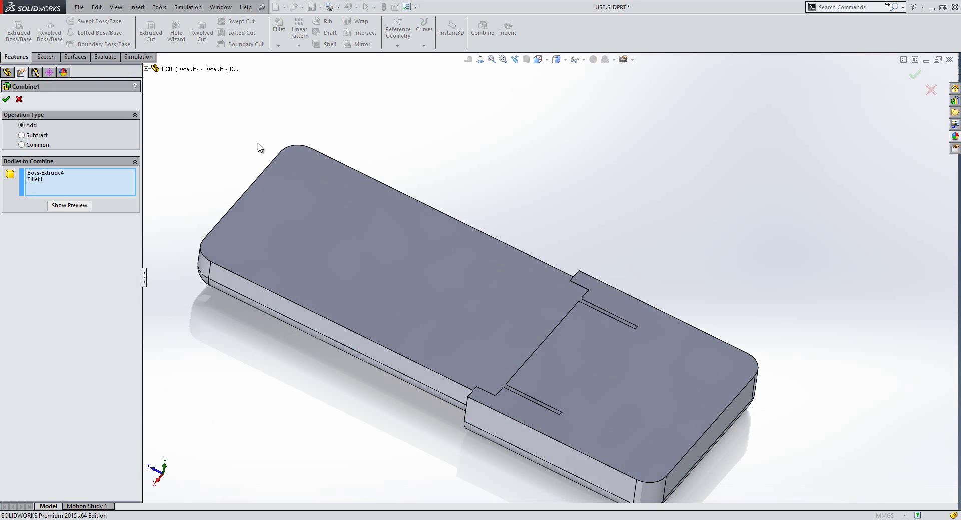
{"action": "left_click", "coordinate": [18, 99]}
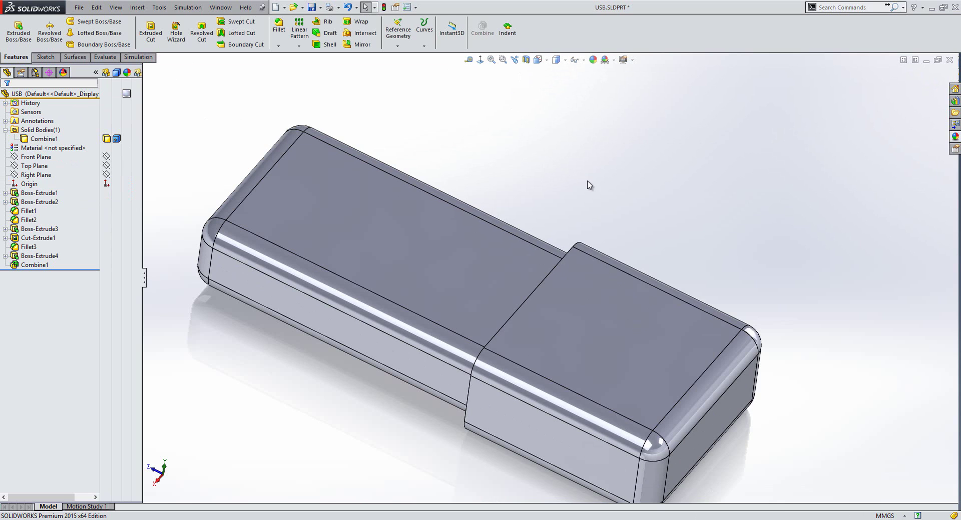
{"action": "right_click", "coordinate": [676, 325]}
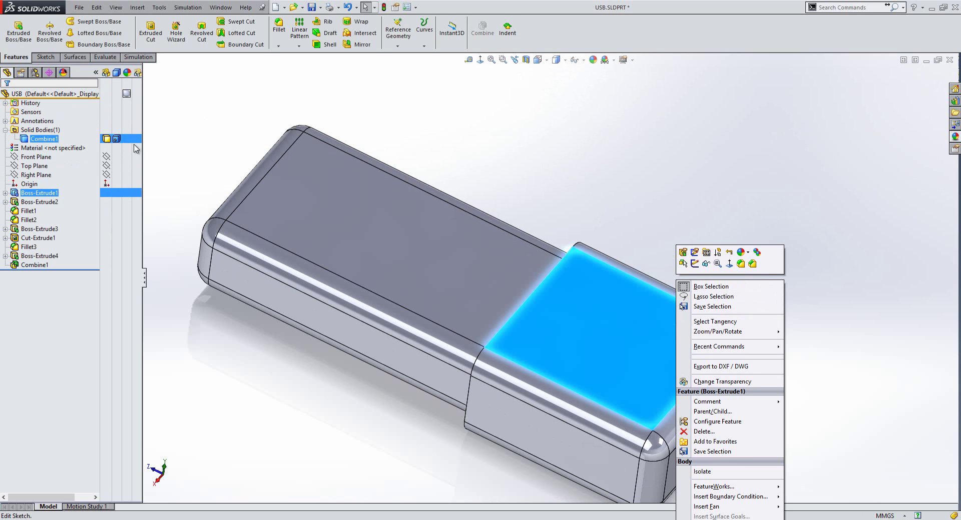
{"action": "left_click", "coordinate": [705, 264]}
{"action": "left_click", "coordinate": [189, 146]}
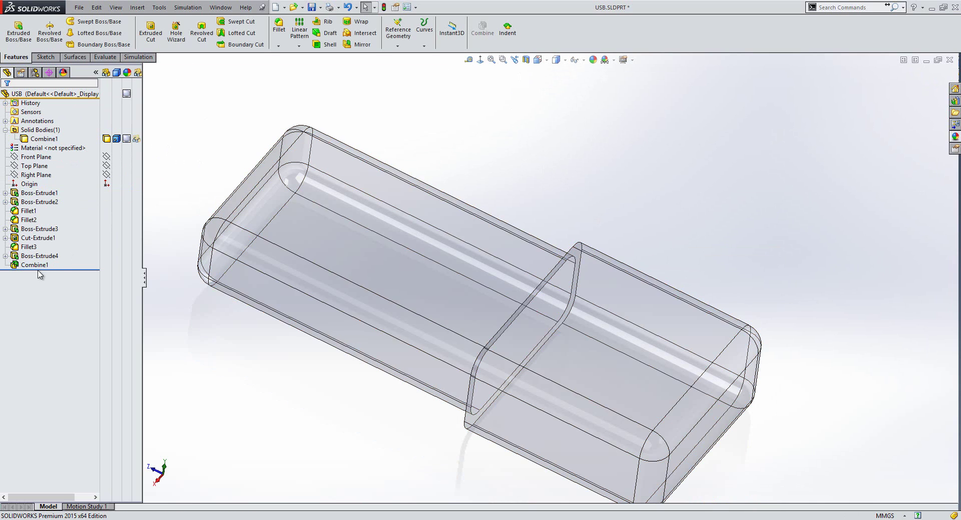
{"action": "left_click", "coordinate": [131, 140]}
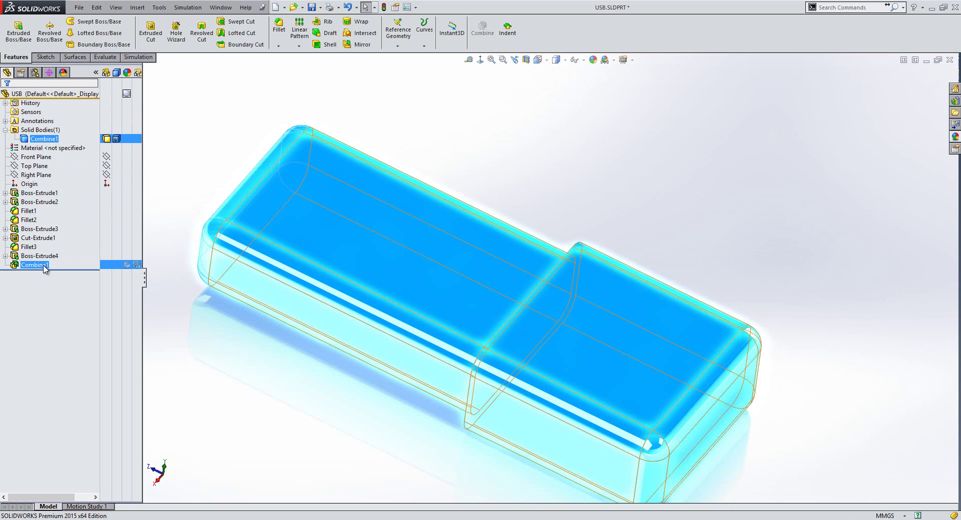
Edit Combine1 again, trying Subtract before setting the operation type to Common.
{"action": "right_click", "coordinate": [34, 265]}
{"action": "left_click", "coordinate": [48, 243]}
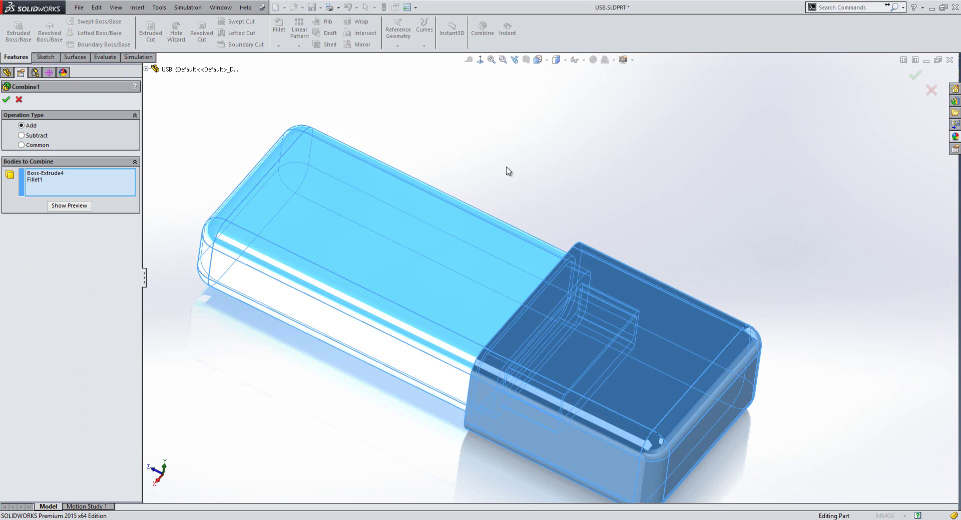
{"action": "left_click", "coordinate": [38, 136]}
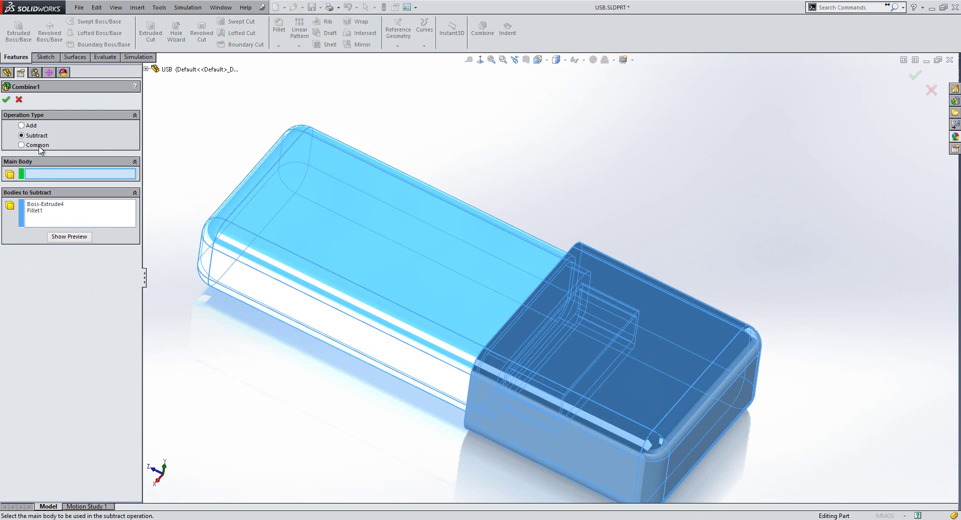
{"action": "left_click", "coordinate": [38, 145]}
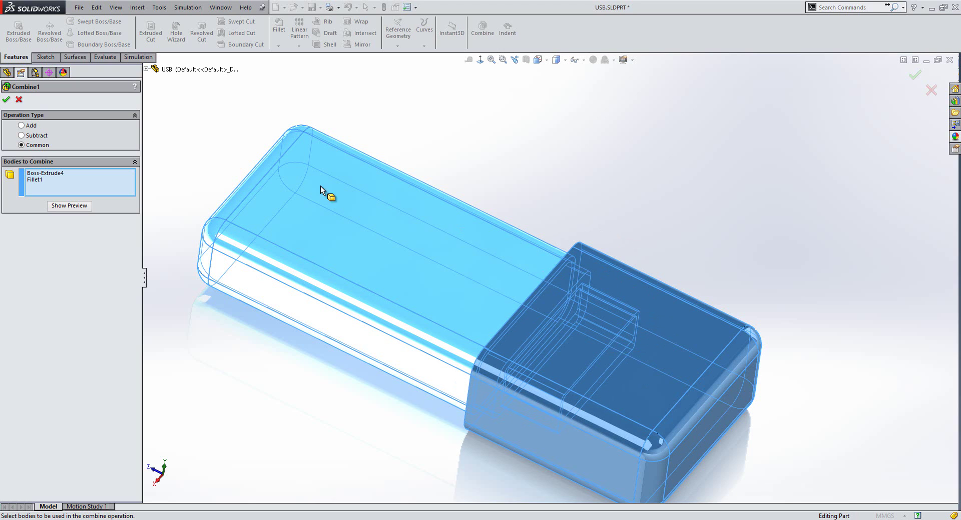
{"action": "left_click", "coordinate": [7, 101]}
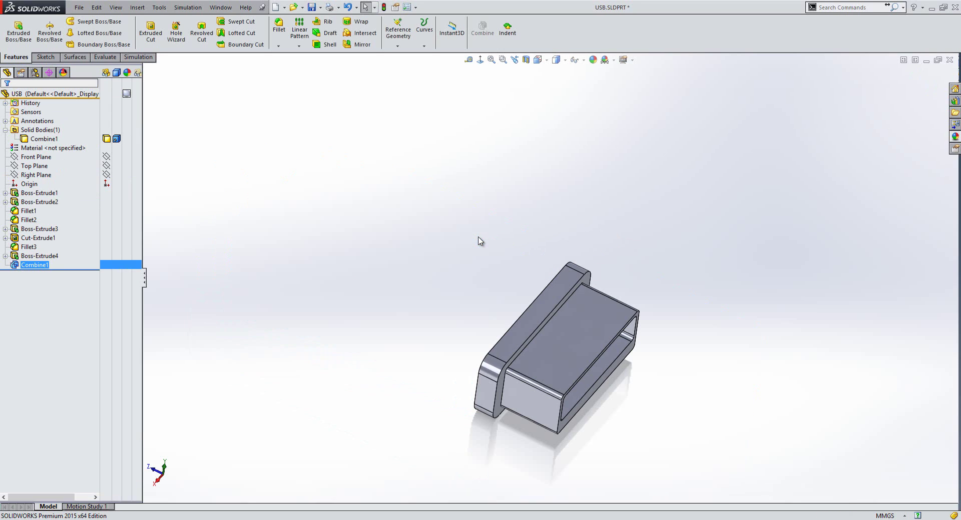
{"action": "mouse_move", "coordinate": [596, 326]}
{"action": "middle_mouse_down"}
{"action": "mouse_move", "coordinate": [521, 350]}
{"action": "mouse_move", "coordinate": [530, 303]}
{"action": "mouse_move", "coordinate": [615, 328]}
{"action": "mouse_move", "coordinate": [548, 315]}
{"action": "mouse_move", "coordinate": [479, 331]}
{"action": "middle_mouse_up"}
{"action": "scroll", "coordinate": [517, 361], "scroll_direction": "down", "scroll_amount": 3}
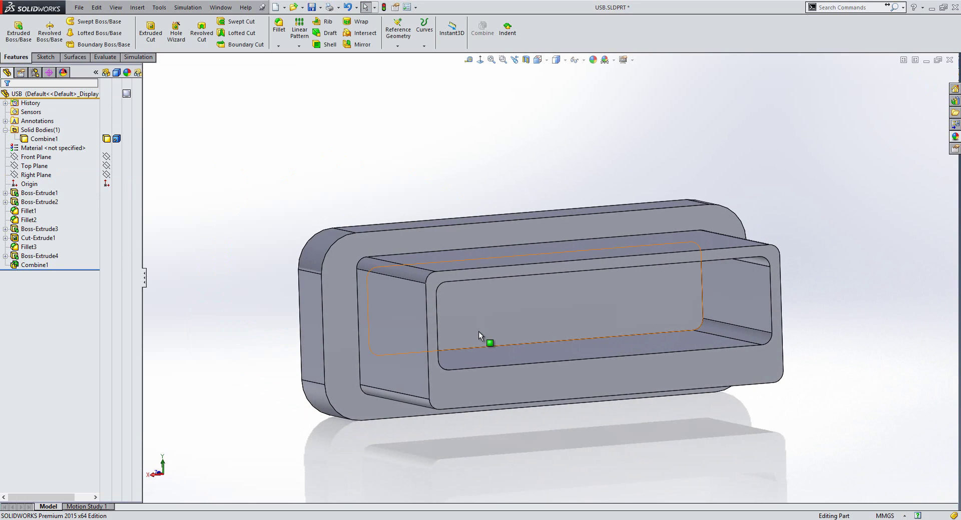
{"action": "scroll", "coordinate": [491, 322], "scroll_direction": "up", "scroll_amount": 3}
{"action": "mouse_move", "coordinate": [490, 323]}
{"action": "middle_mouse_down"}
{"action": "mouse_move", "coordinate": [559, 280]}
{"action": "mouse_move", "coordinate": [520, 300]}
{"action": "middle_mouse_up"}
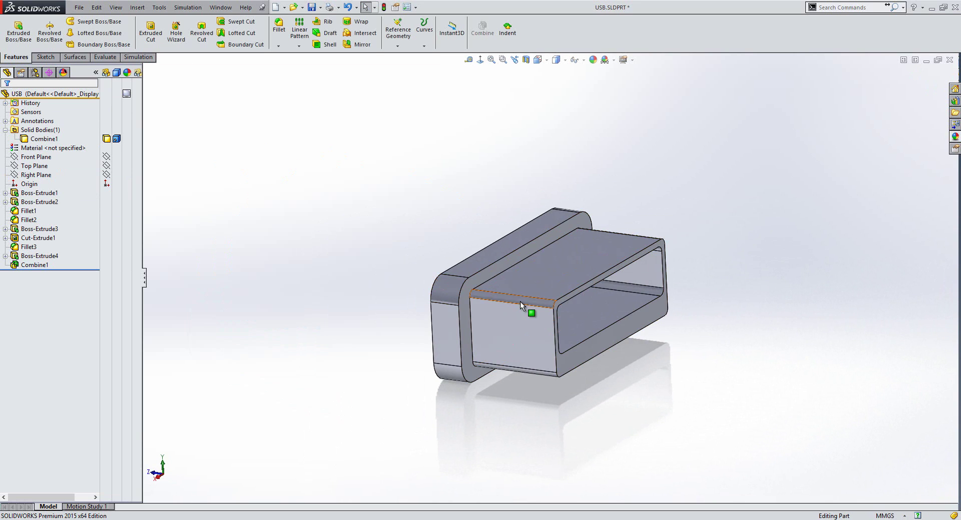
{"action": "mouse_move", "coordinate": [545, 331]}
{"action": "middle_mouse_down"}
{"action": "mouse_move", "coordinate": [608, 317]}
{"action": "mouse_move", "coordinate": [636, 328]}
{"action": "mouse_move", "coordinate": [471, 322]}
{"action": "middle_mouse_up"}
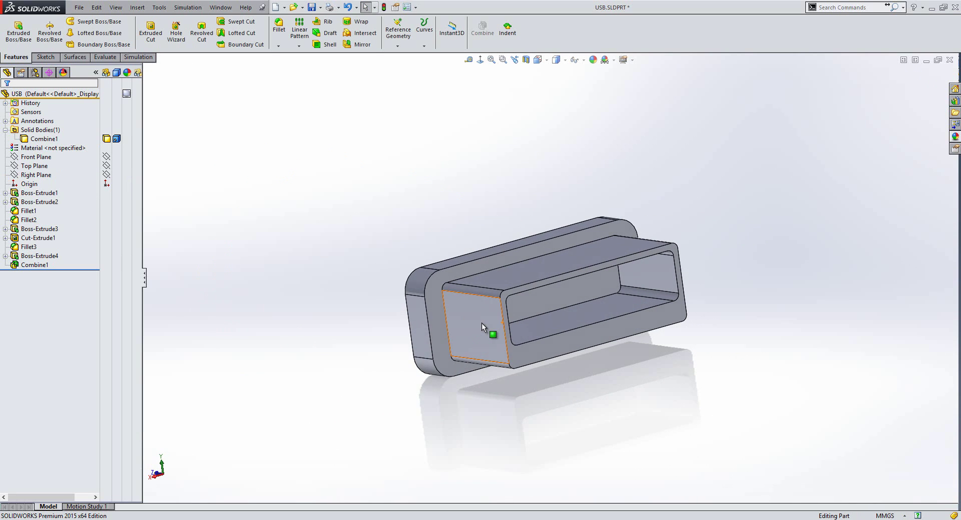
{"action": "middle_click_drag", "start_coordinate": [485, 316], "coordinate": [320, 286]}
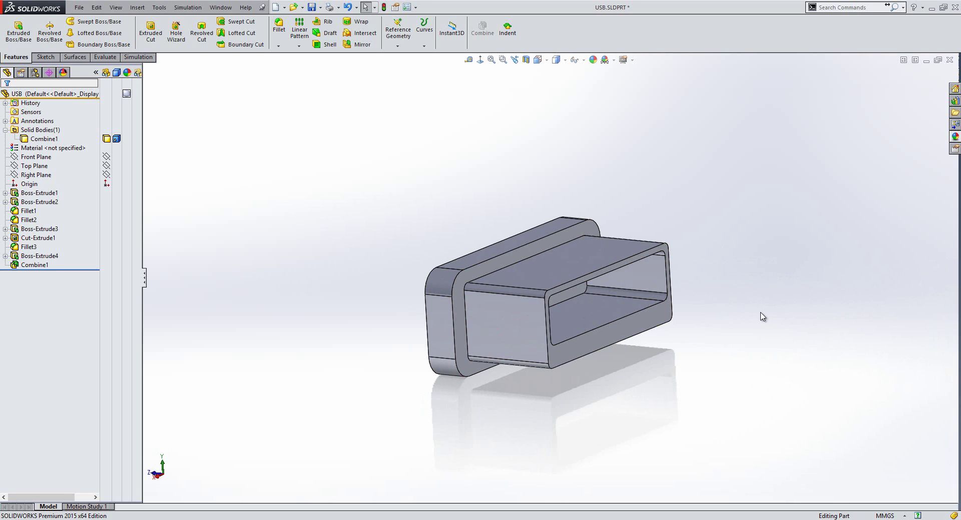
{"action": "middle_click_drag", "start_coordinate": [761, 317], "coordinate": [543, 327]}
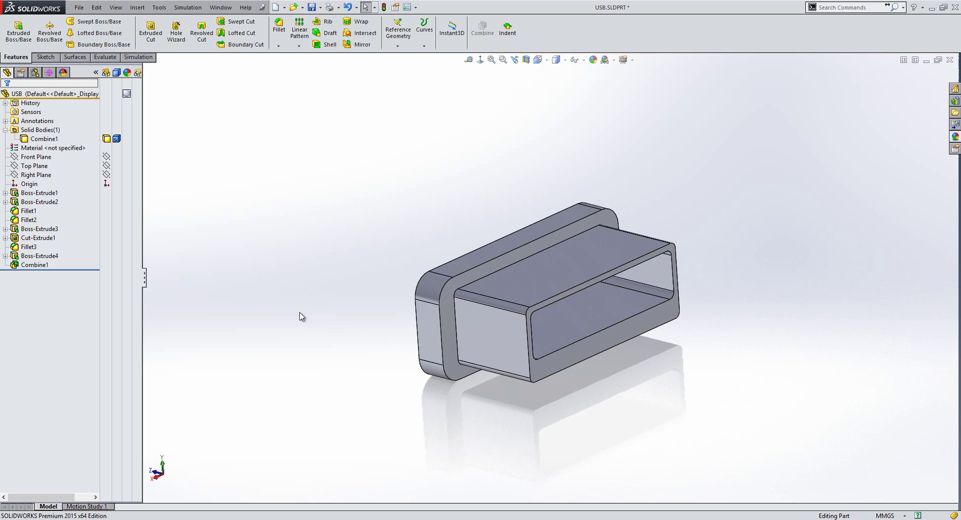
Edit Combine1, switch it to Subtract, and clear the Bodies to Subtract list.
{"action": "right_click", "coordinate": [43, 265]}
{"action": "left_click", "coordinate": [53, 236]}
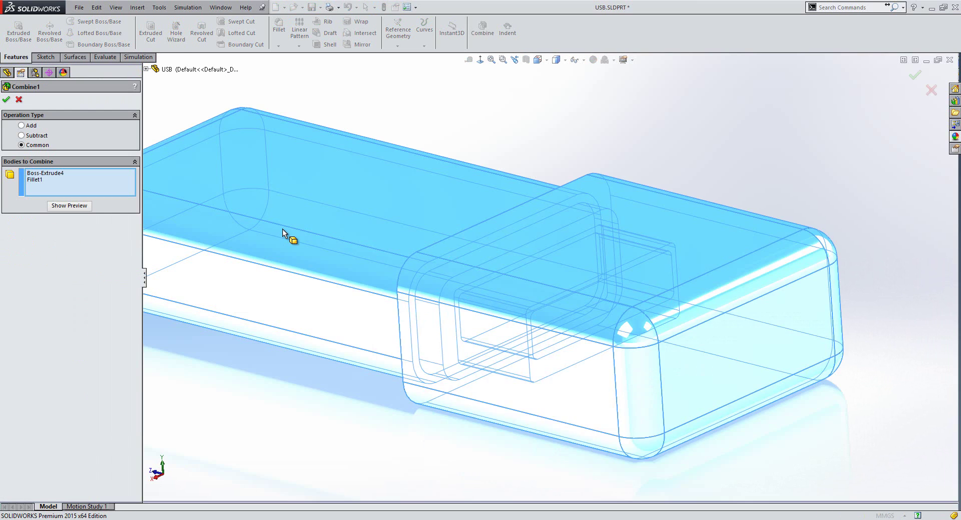
{"action": "left_click", "coordinate": [32, 135]}
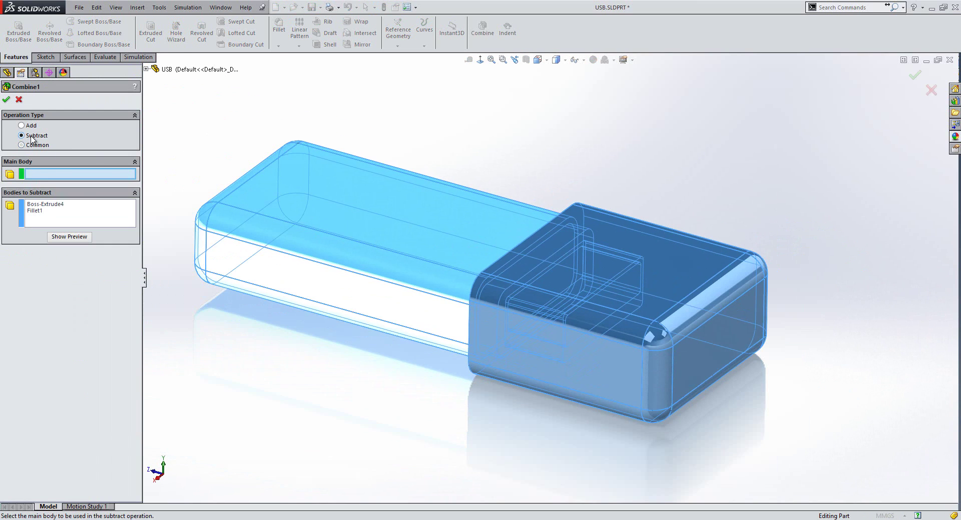
{"action": "right_click", "coordinate": [46, 207]}
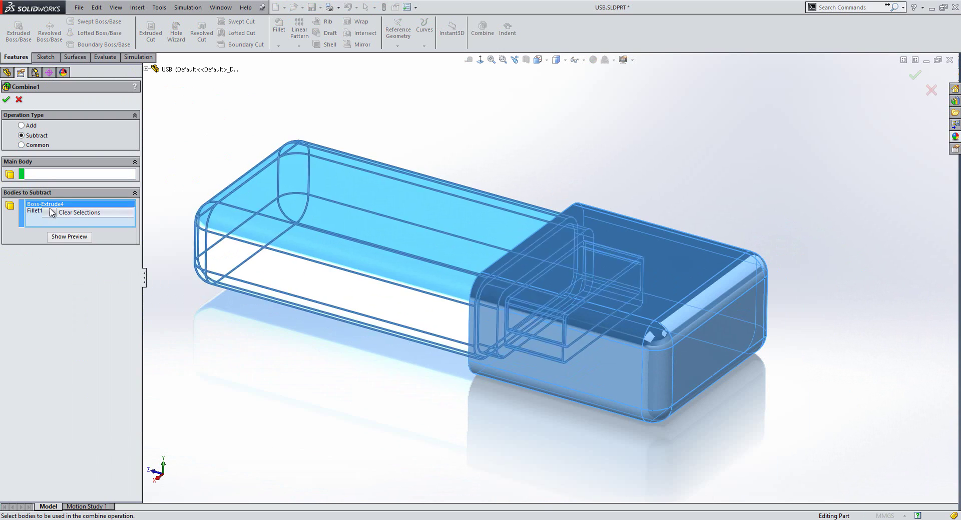
{"action": "left_click", "coordinate": [65, 212]}
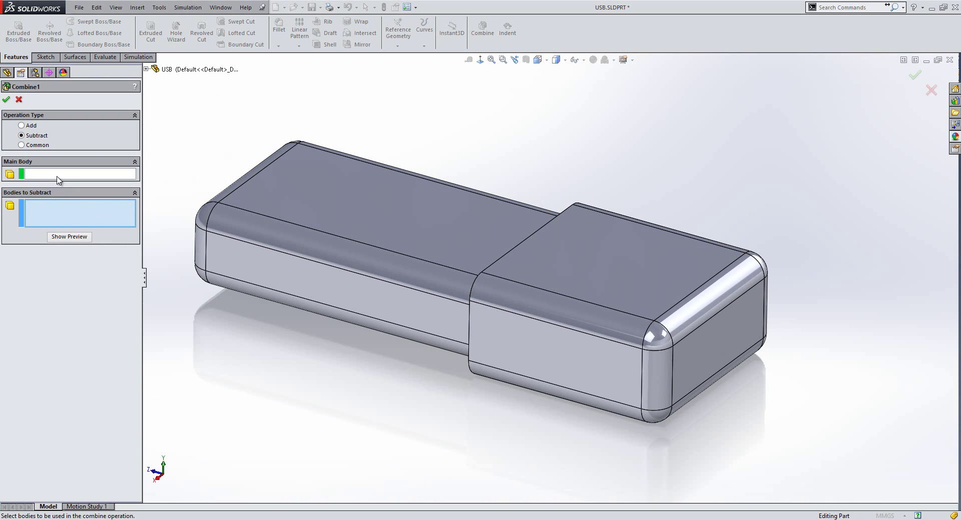
Set Fillet1 as the main body and Boss-Extrude4 as the body to subtract.
{"action": "left_click", "coordinate": [57, 174]}
{"action": "left_click", "coordinate": [617, 298]}
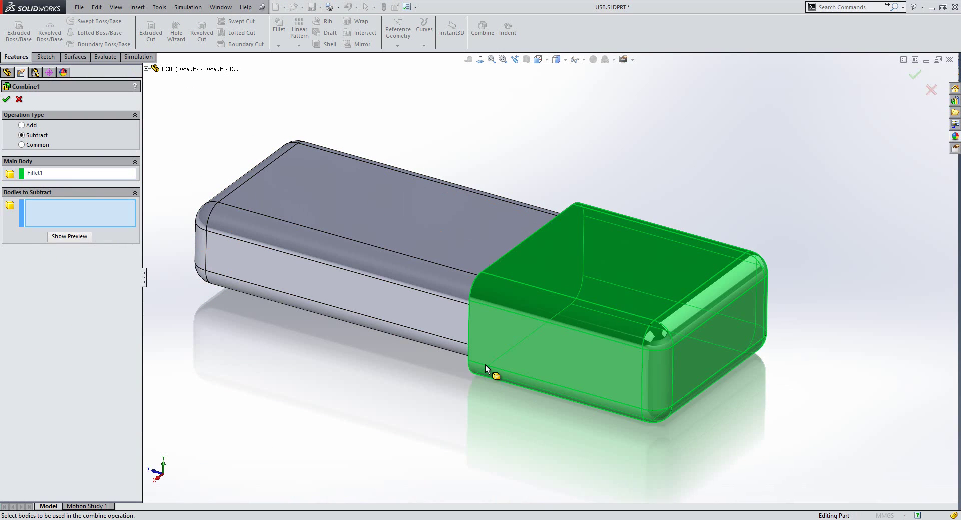
{"action": "mouse_move", "coordinate": [493, 375]}
{"action": "middle_mouse_down"}
{"action": "mouse_move", "coordinate": [565, 358]}
{"action": "mouse_move", "coordinate": [579, 374]}
{"action": "middle_mouse_up"}
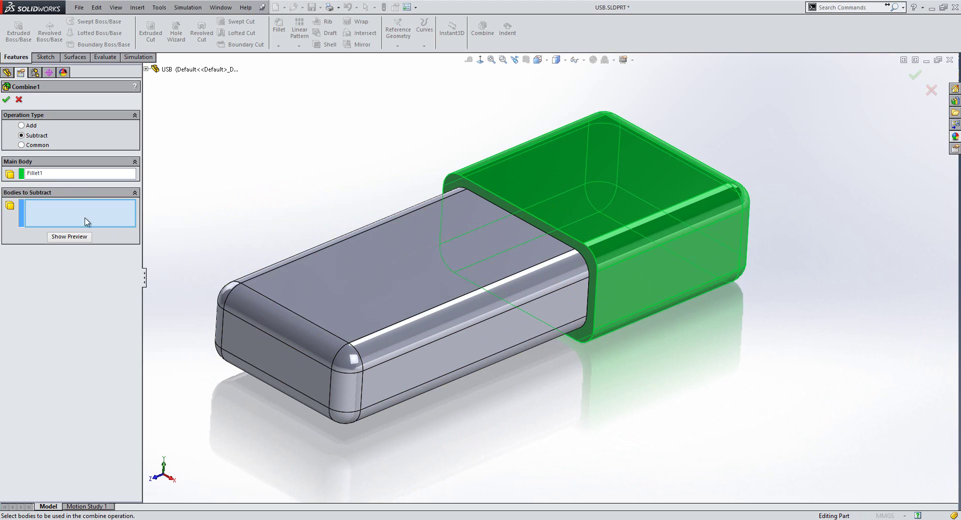
{"action": "left_click", "coordinate": [390, 291]}
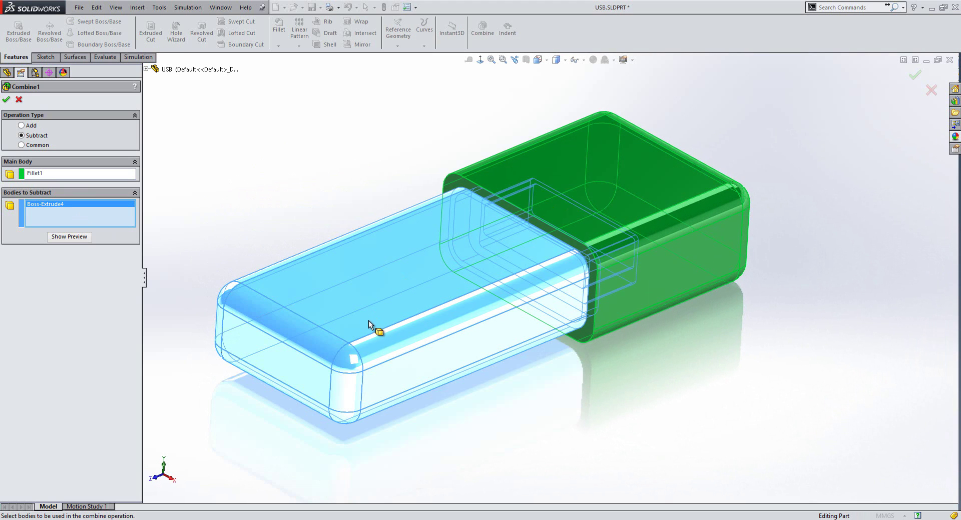
{"action": "mouse_move", "coordinate": [363, 323]}
{"action": "middle_mouse_down"}
{"action": "mouse_move", "coordinate": [429, 253]}
{"action": "mouse_move", "coordinate": [596, 188]}
{"action": "middle_mouse_up"}
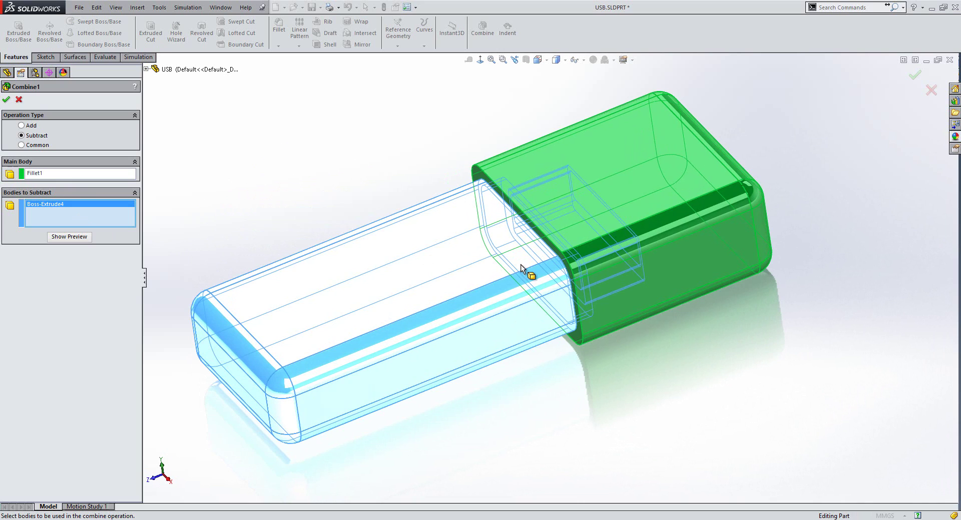
{"action": "middle_click_drag", "start_coordinate": [510, 296], "coordinate": [399, 218]}
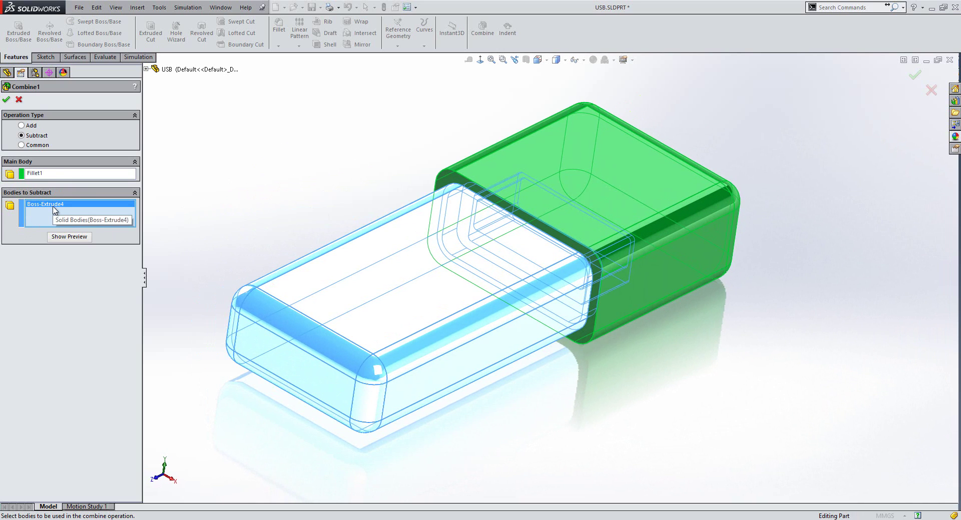
Apply the subtraction, zoom into the hollow cap's opening, then open the Insert menu.
{"action": "left_click", "coordinate": [6, 99]}
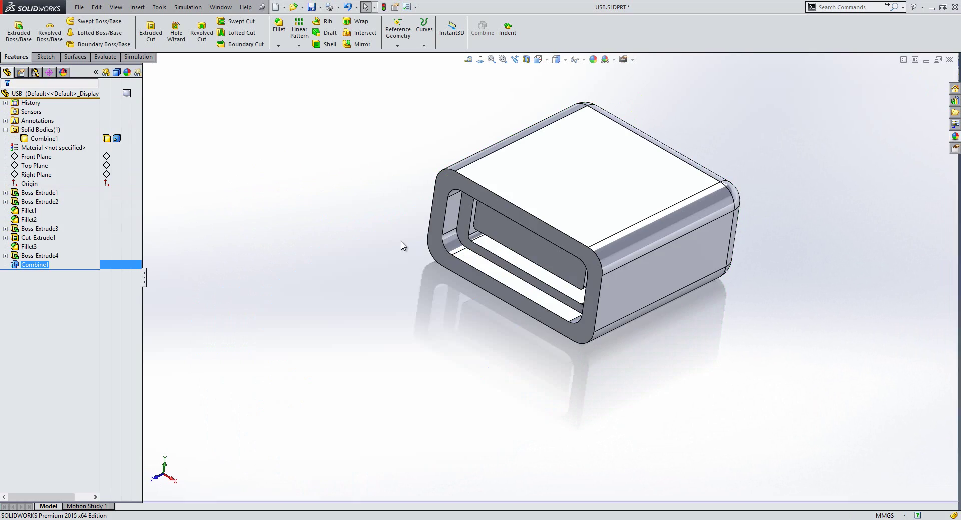
{"action": "left_click", "coordinate": [532, 250]}
{"action": "mouse_move", "coordinate": [533, 250]}
{"action": "middle_mouse_down"}
{"action": "mouse_move", "coordinate": [597, 186]}
{"action": "mouse_move", "coordinate": [548, 236]}
{"action": "middle_mouse_up"}
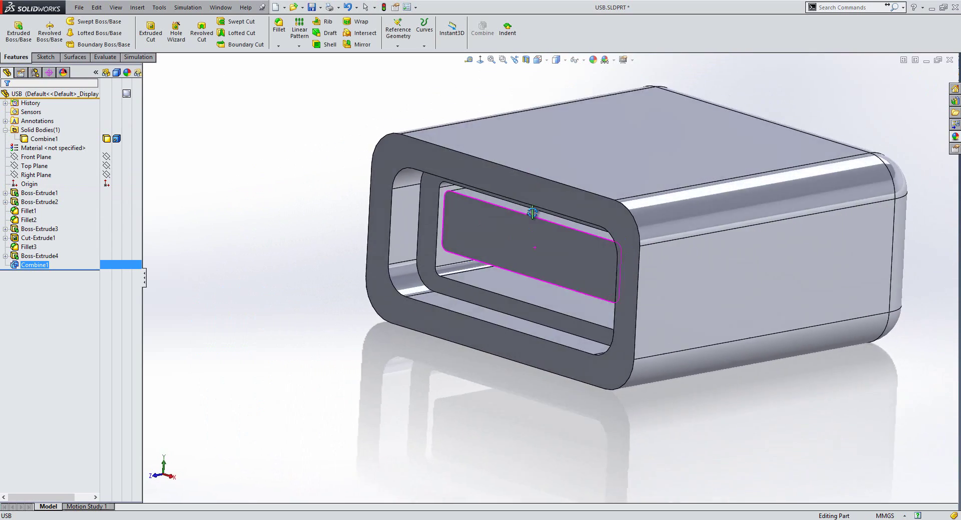
{"action": "scroll", "coordinate": [538, 232], "scroll_direction": "down", "scroll_amount": 2}
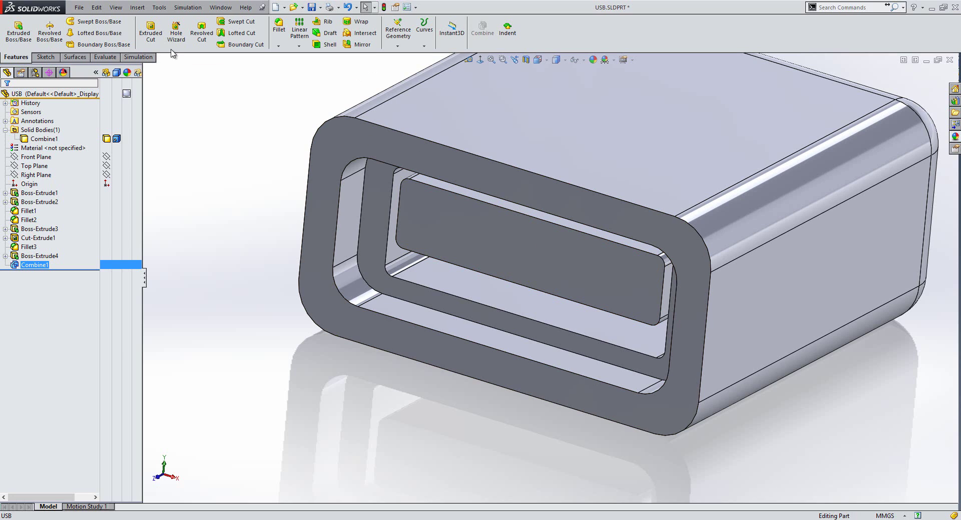
{"action": "left_click", "coordinate": [137, 7]}
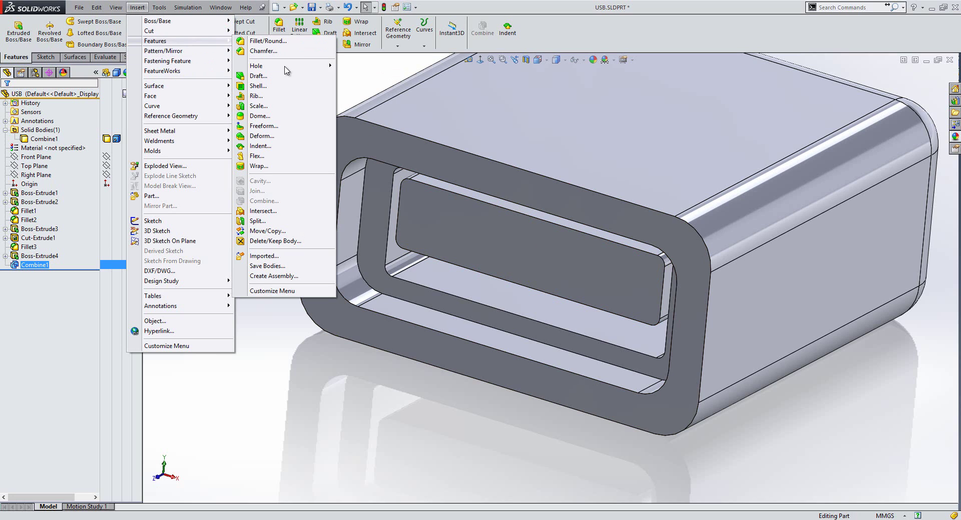
{"action": "mouse_move", "coordinate": [155, 40]}
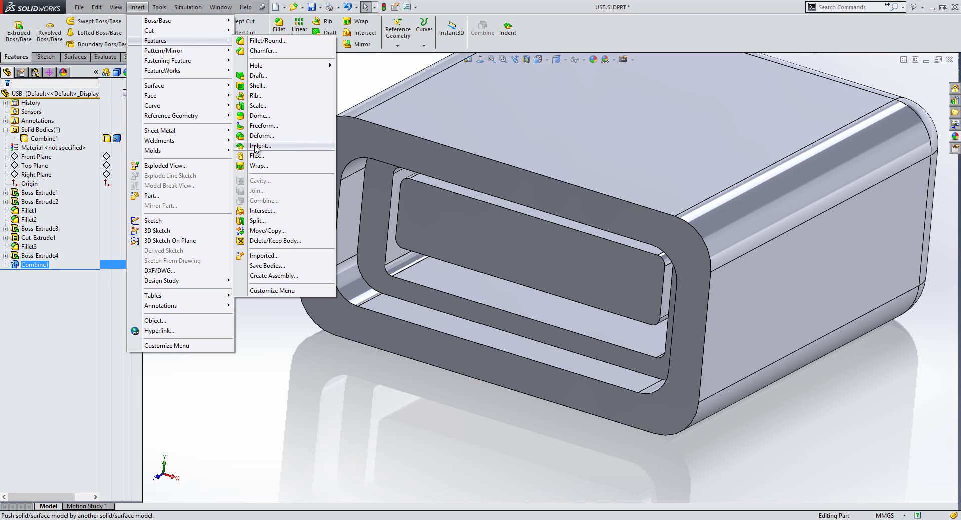
Close the Insert menu, zoom to fit with F, and switch to isometric view (Ctrl+7).
{"action": "left_click", "coordinate": [410, 387]}
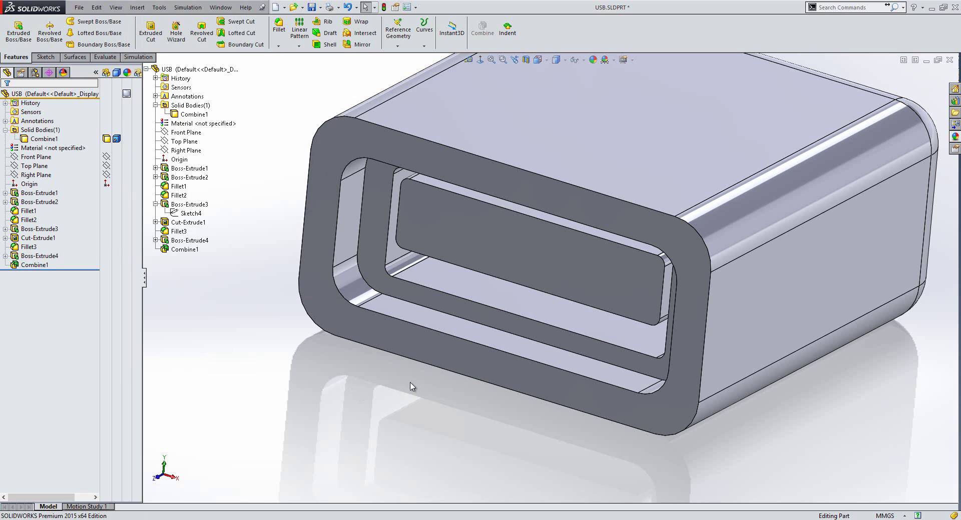
{"action": "key", "text": "f"}
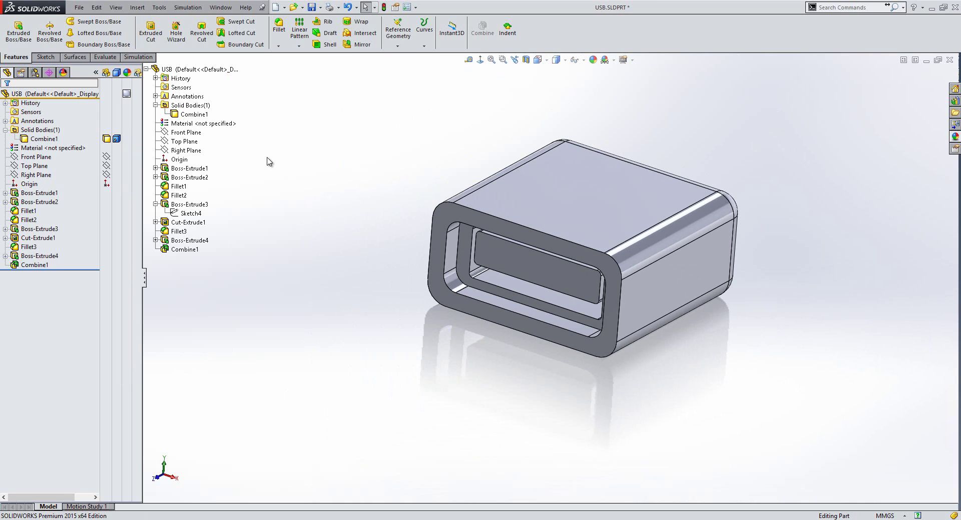
{"action": "scroll", "coordinate": [529, 208], "scroll_direction": "down", "scroll_amount": 2}
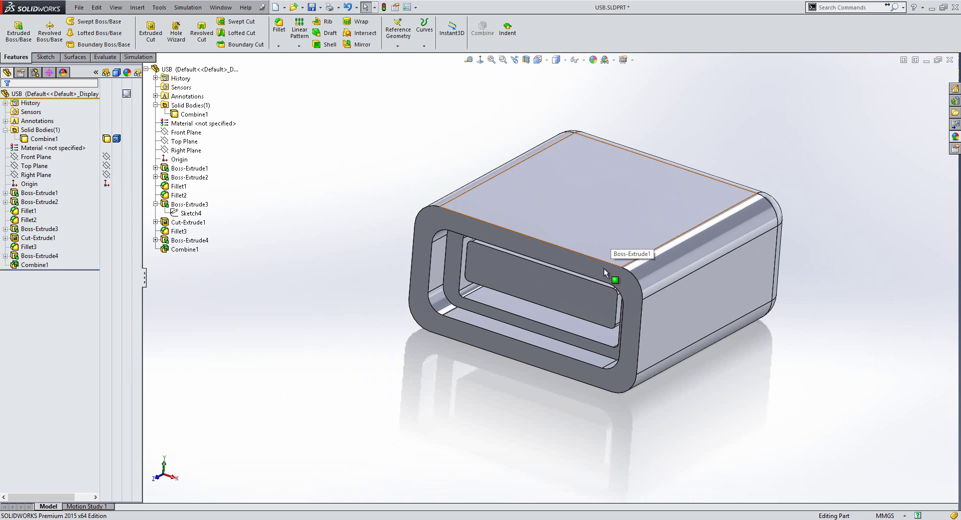
{"action": "middle_click_drag", "start_coordinate": [604, 268], "coordinate": [633, 235]}
{"action": "key", "text": "ctrl+7"}
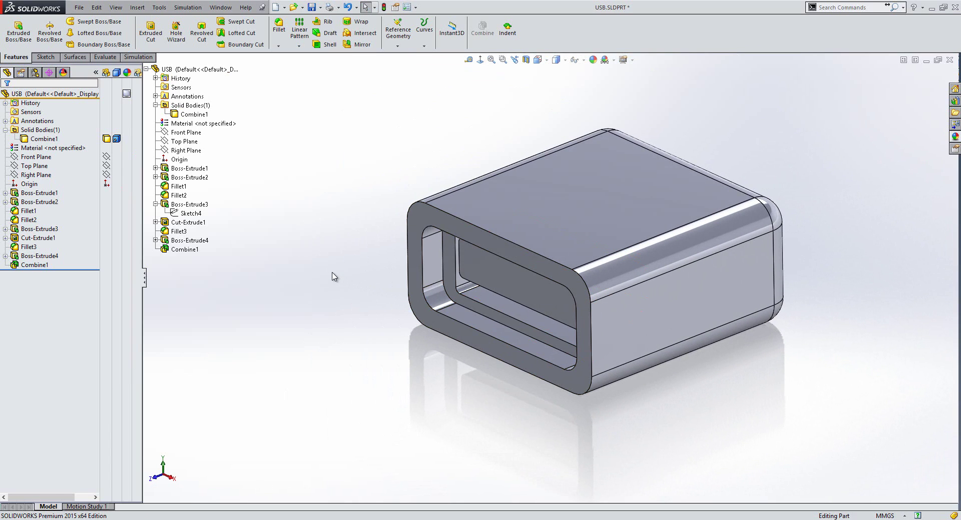
{"action": "scroll", "coordinate": [524, 274], "scroll_direction": "down", "scroll_amount": 2}
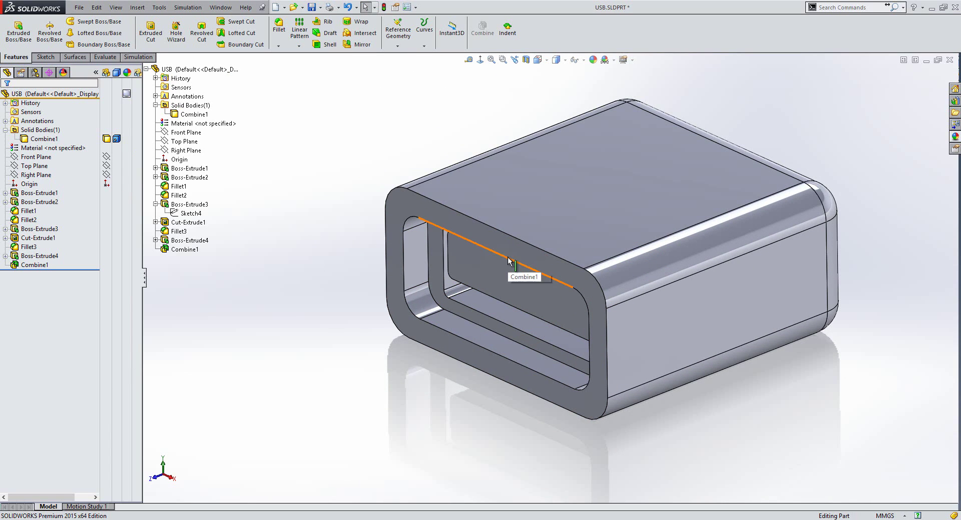